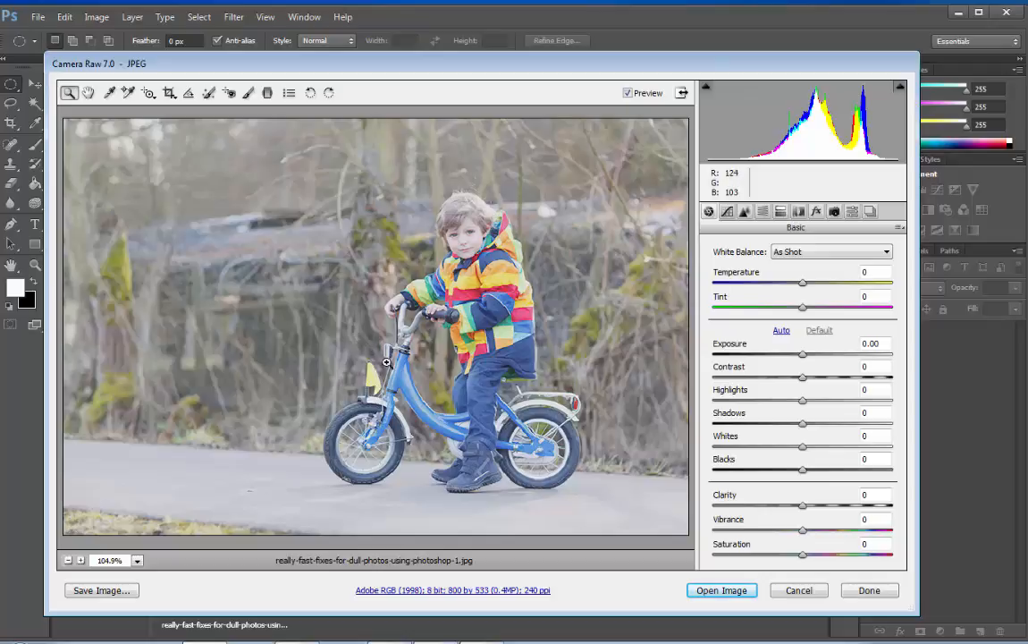
Step: Check the white balance presets offered for the JPEG photo, keep As Shot, and cancel the Camera Raw editing
click(886, 253)
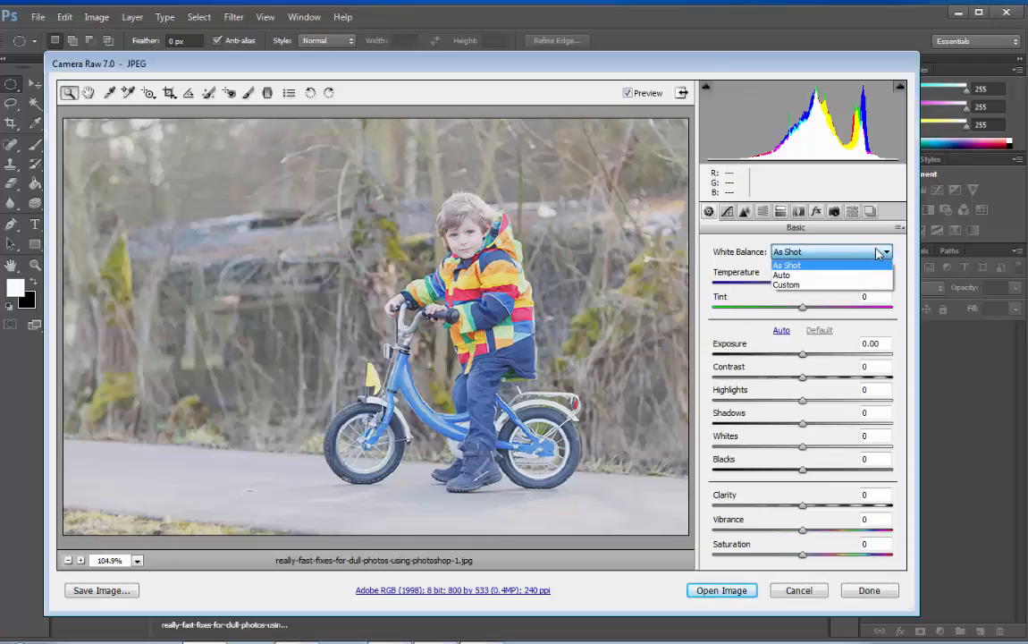
click(790, 265)
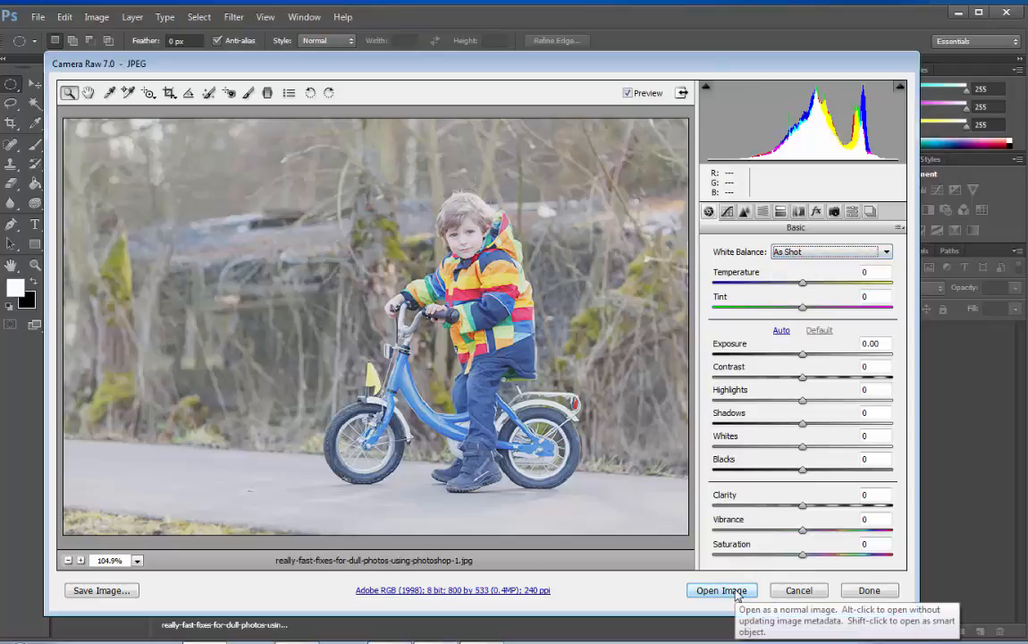
click(796, 594)
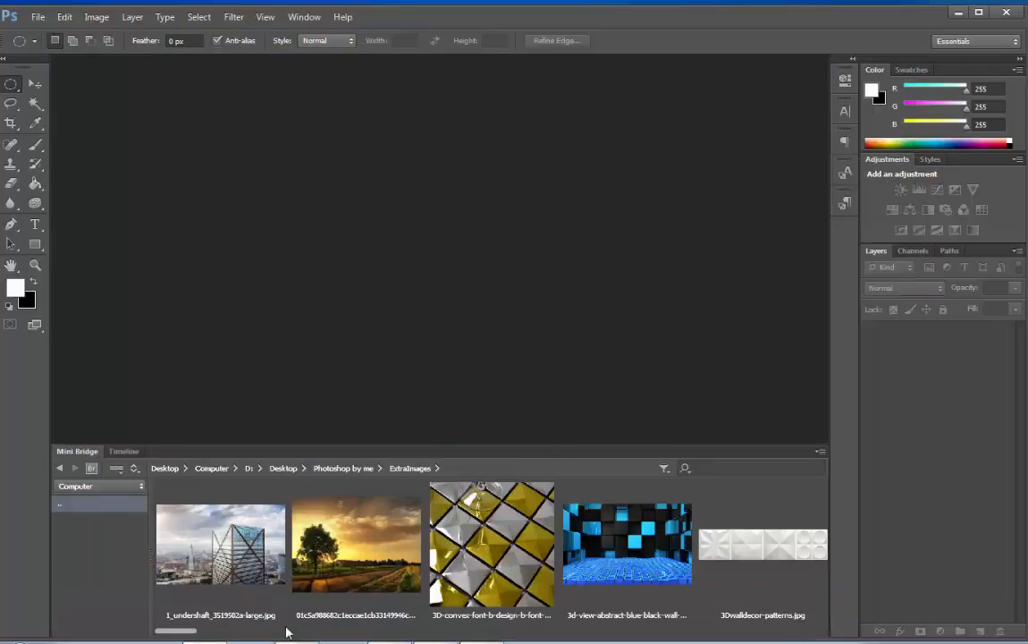
Step: Open 200602261d083740_canebrake.dng from the ExtraImages folder with Photoshop for raw editing
drag(191, 635, 343, 639)
right_click(376, 487)
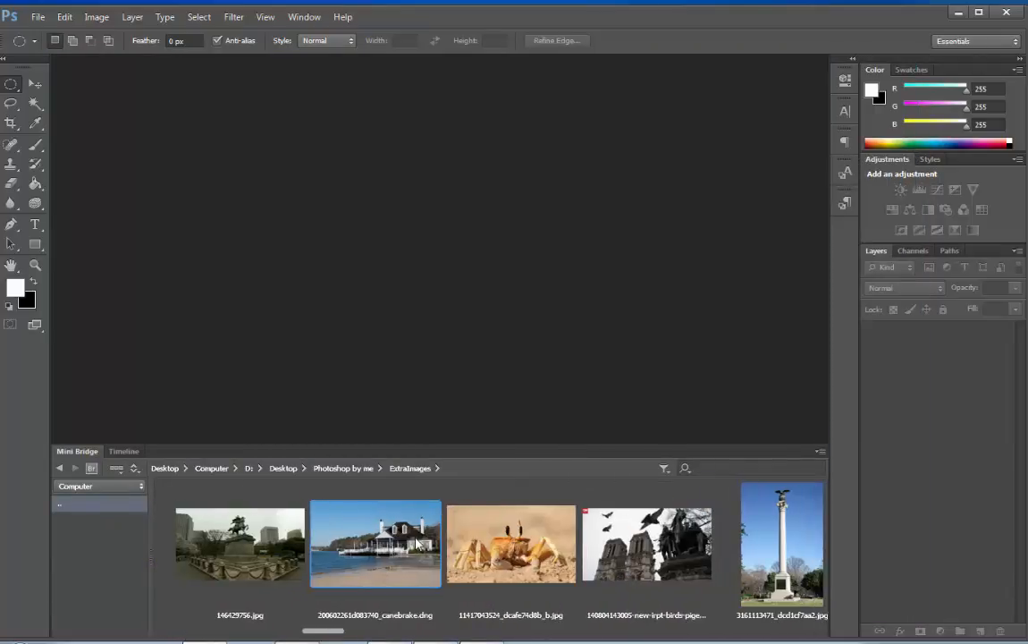
mouse_move(457, 513)
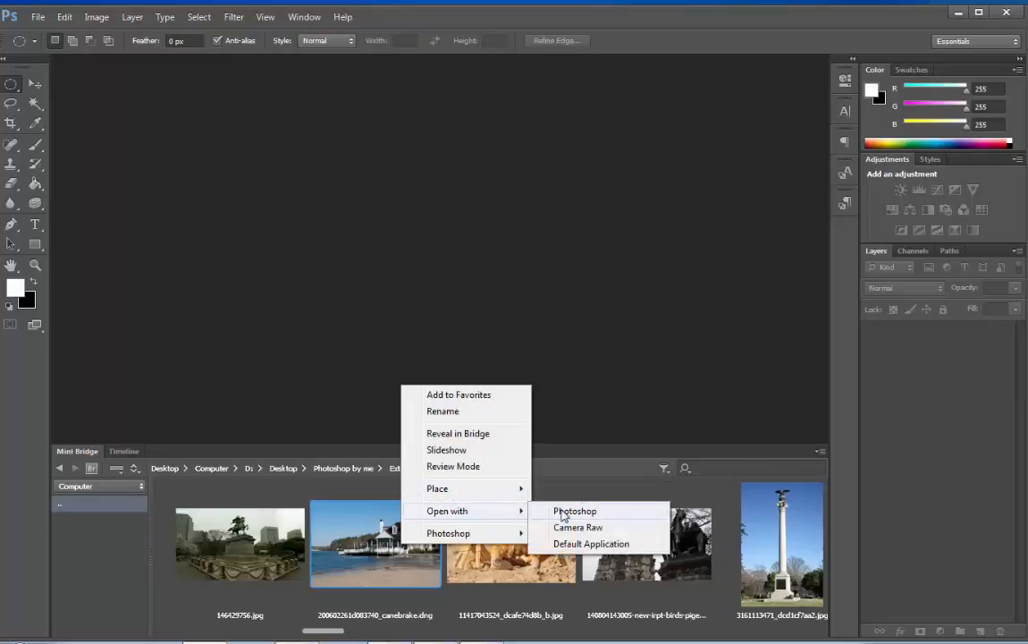
click(561, 511)
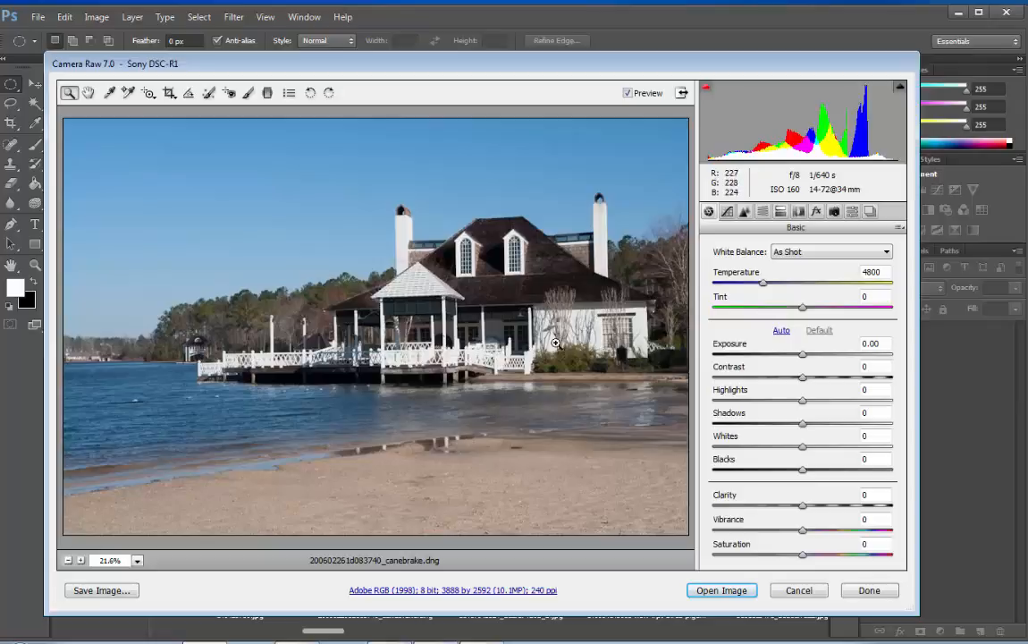
Step: Try the Auto, Daylight, Shade and Cloudy white balance presets on the beach house photo
click(857, 255)
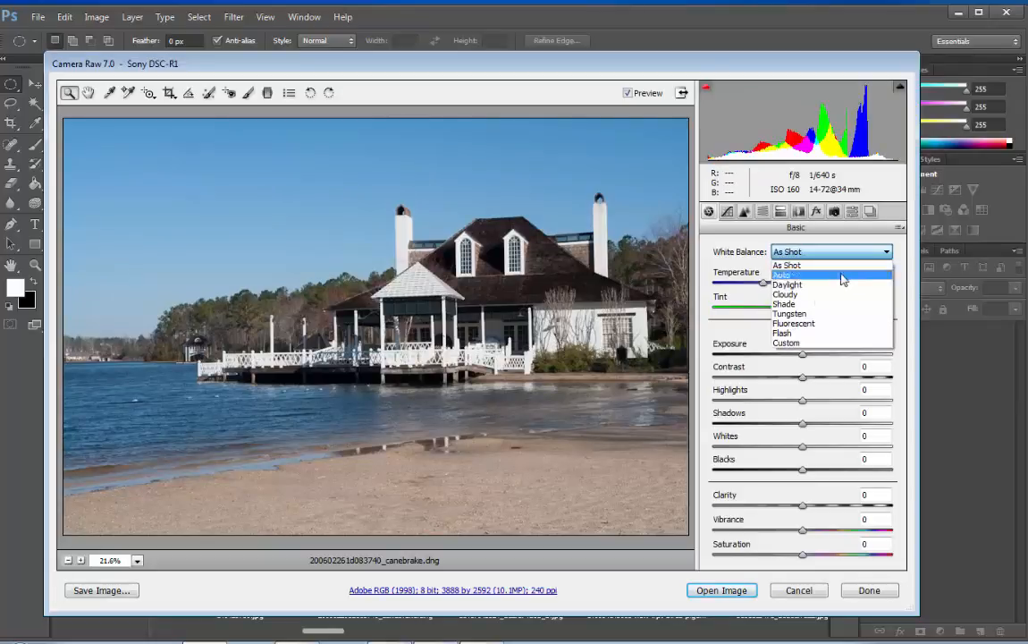
click(790, 276)
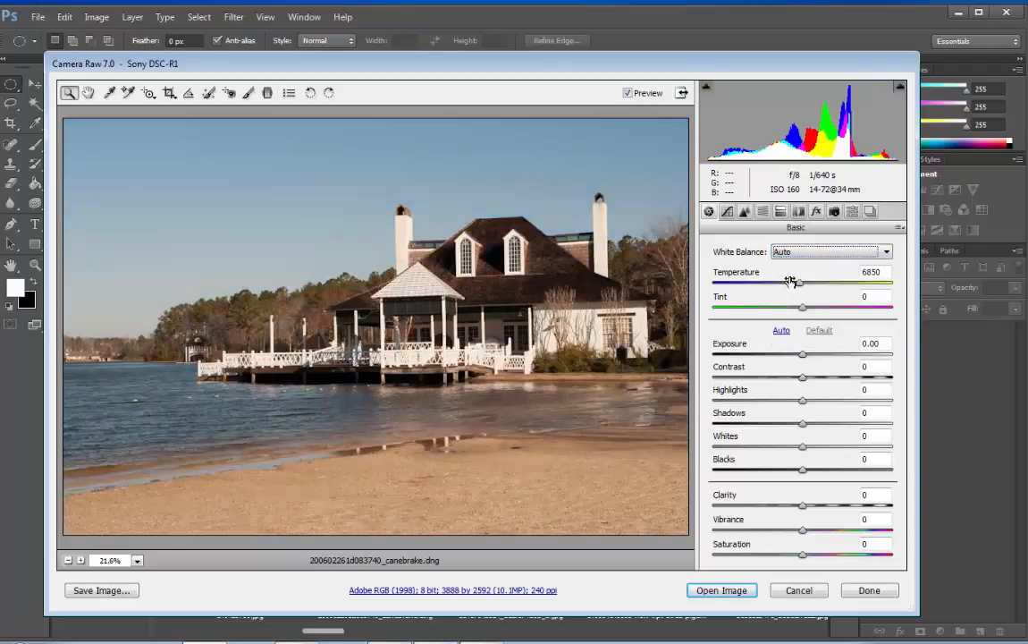
click(823, 254)
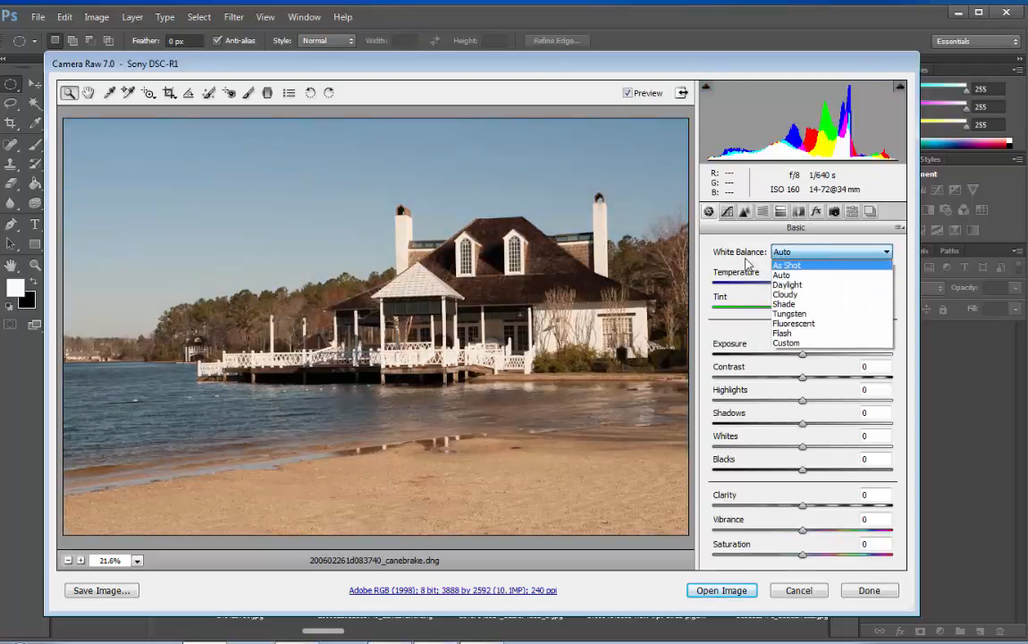
click(793, 286)
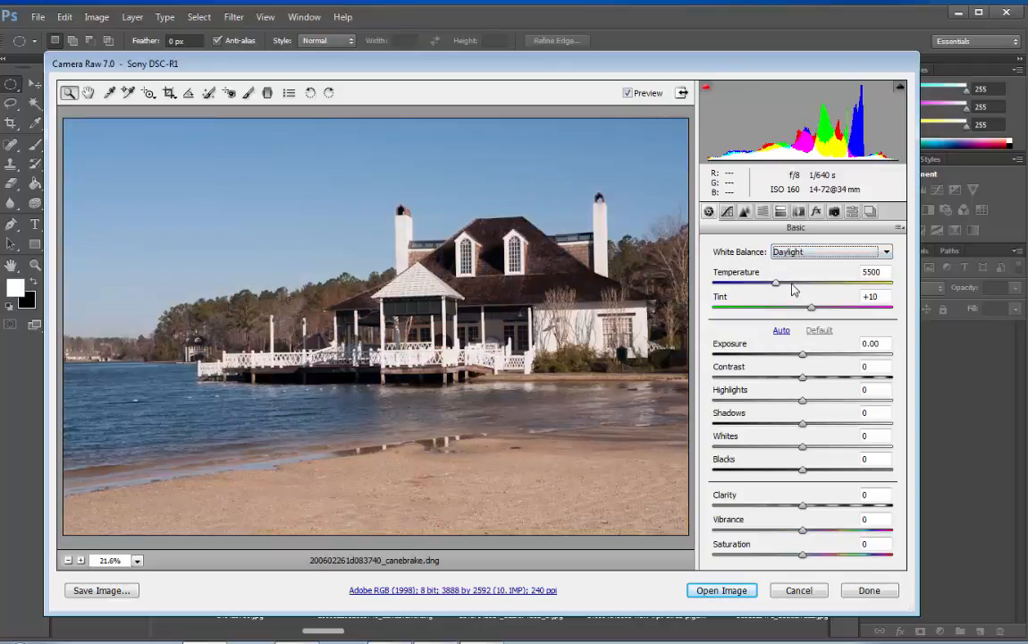
click(799, 252)
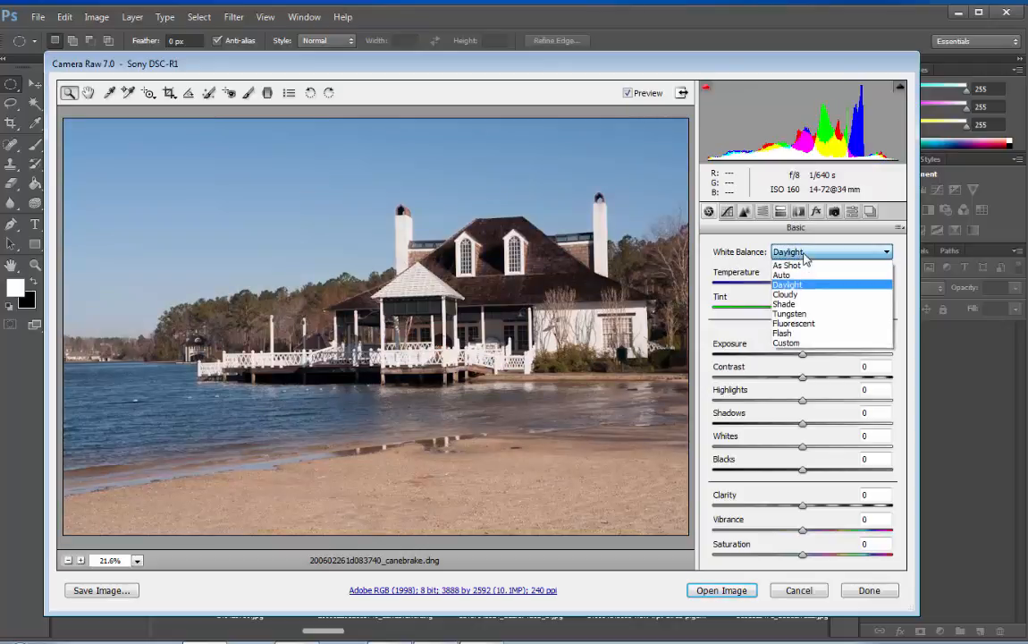
click(796, 304)
click(811, 255)
click(793, 294)
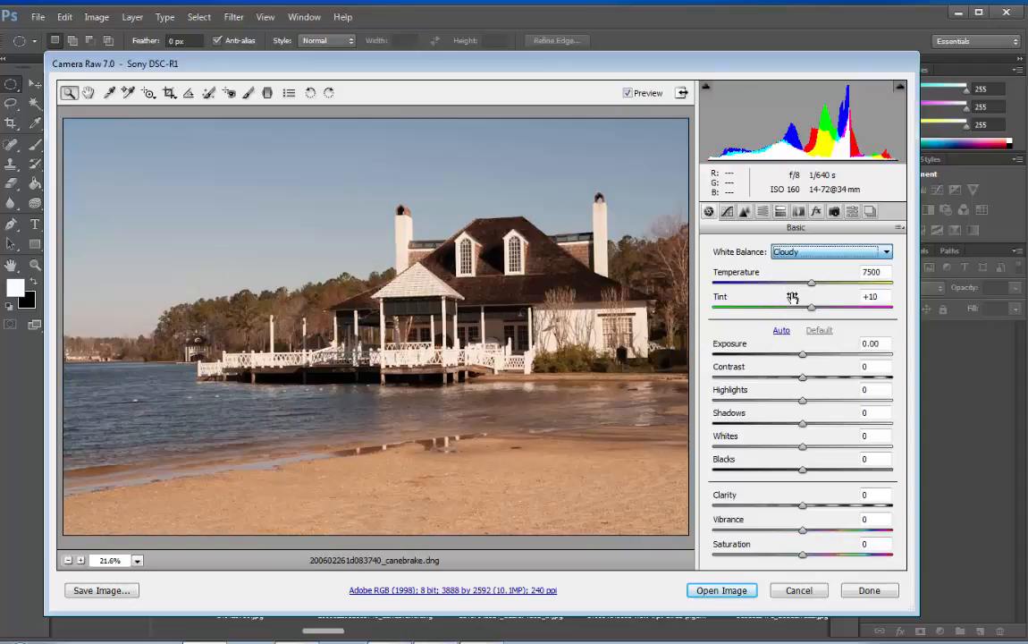
Step: Try the Tungsten, Fluorescent, Flash and Custom white balance presets on the beach house photo
click(805, 252)
click(800, 315)
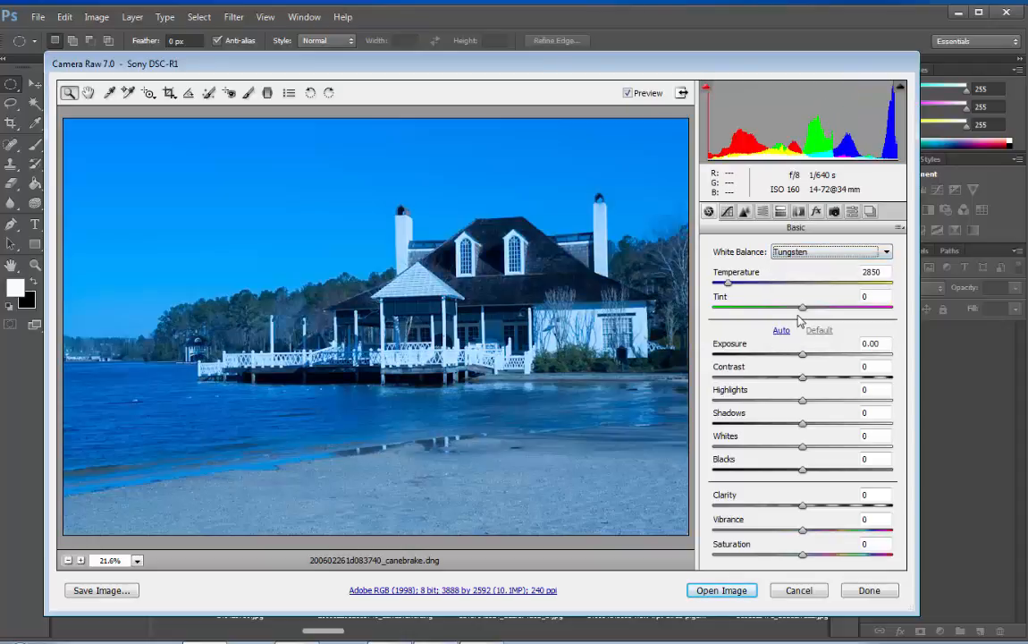
click(828, 255)
click(794, 323)
click(816, 255)
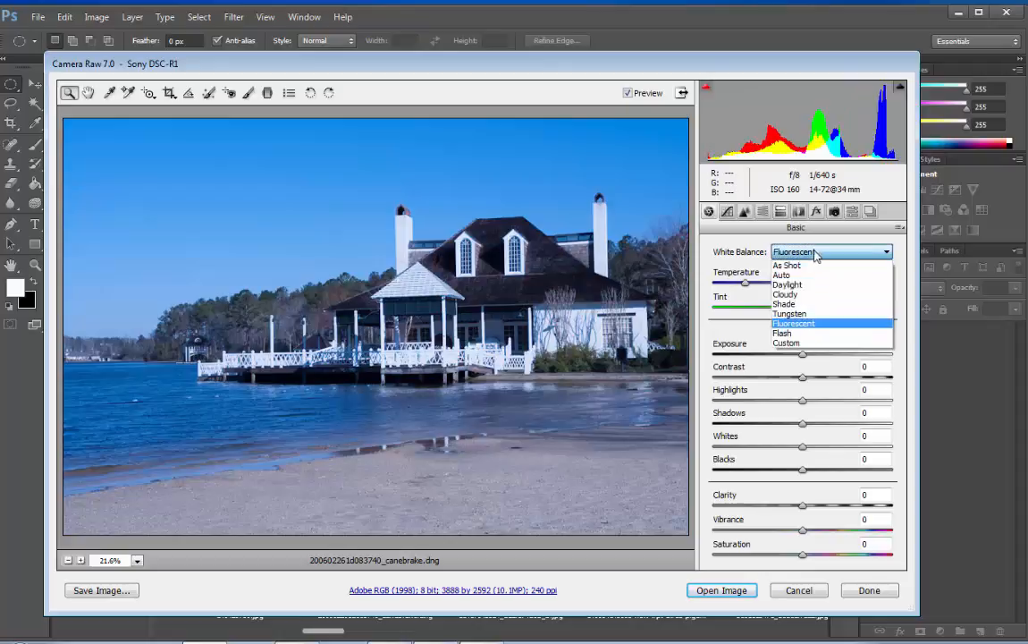
click(784, 332)
click(819, 259)
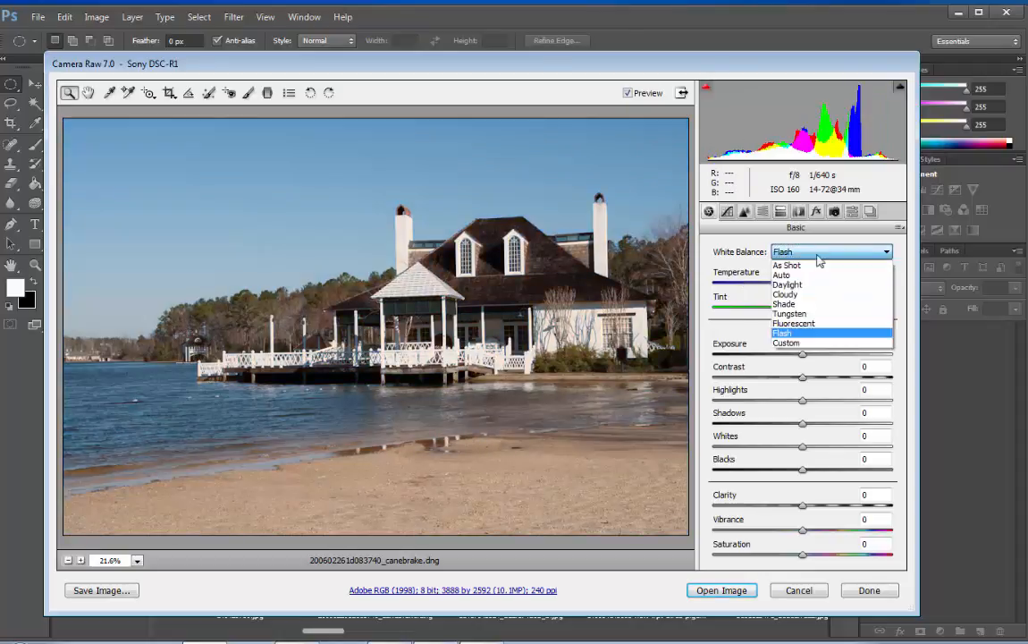
click(790, 345)
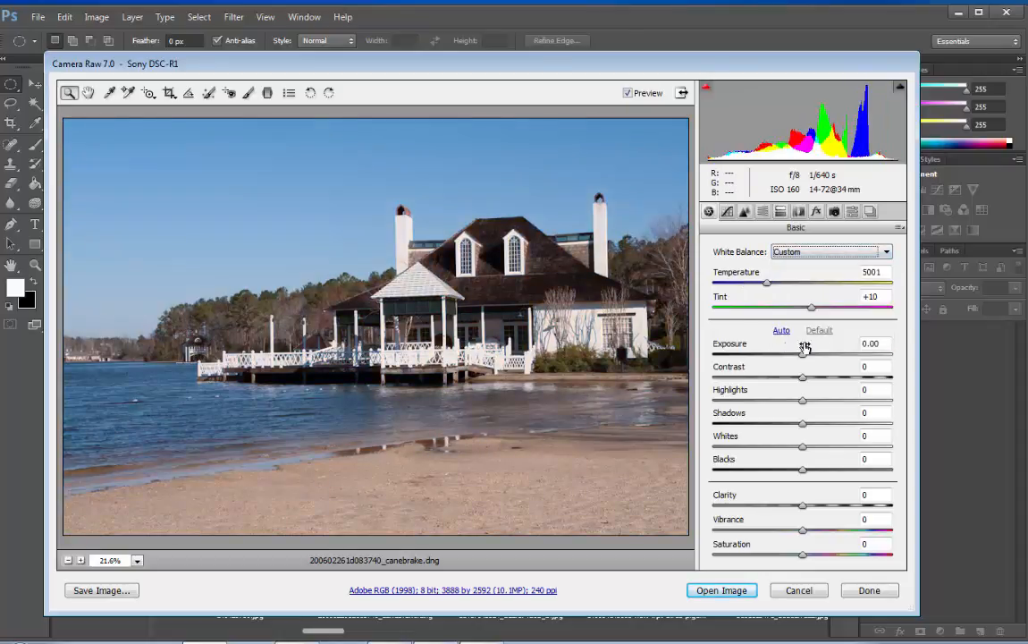
Step: Try the Daylight and Flash white balance presets again and discard the raw edits
click(825, 259)
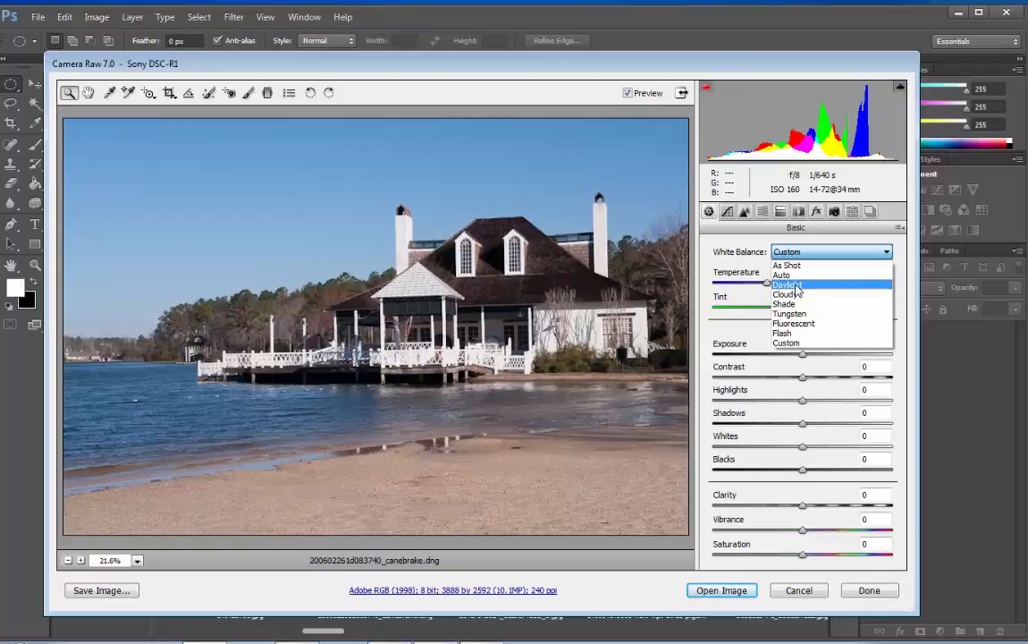
click(795, 287)
click(827, 252)
click(791, 333)
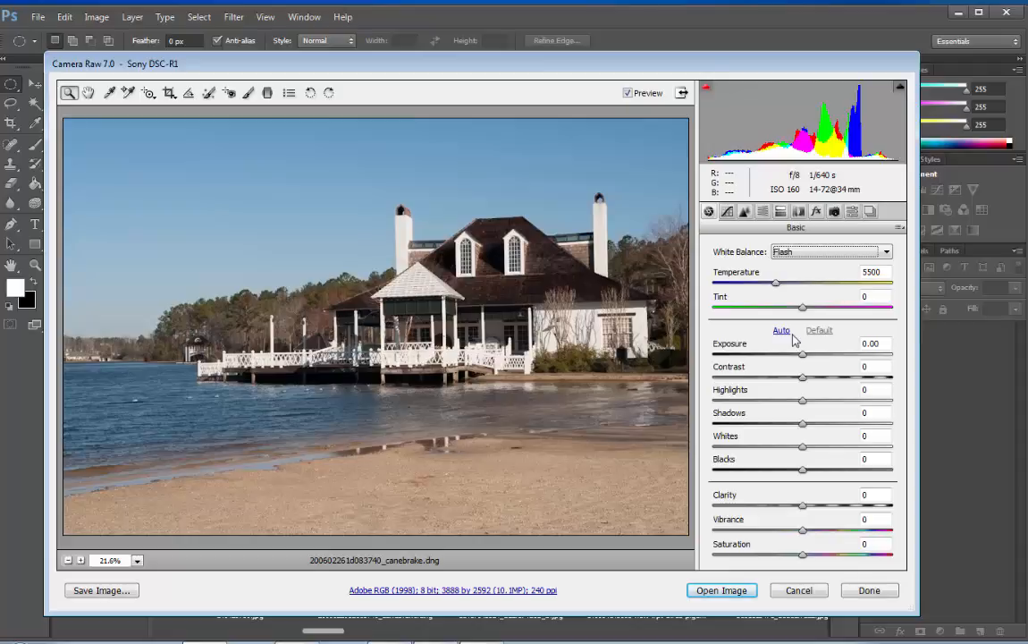
click(799, 590)
Step: Open the really-fast-fixes-for-dull-photos JPEG from the Lecture 69 folder in Camera Raw
right_click(243, 531)
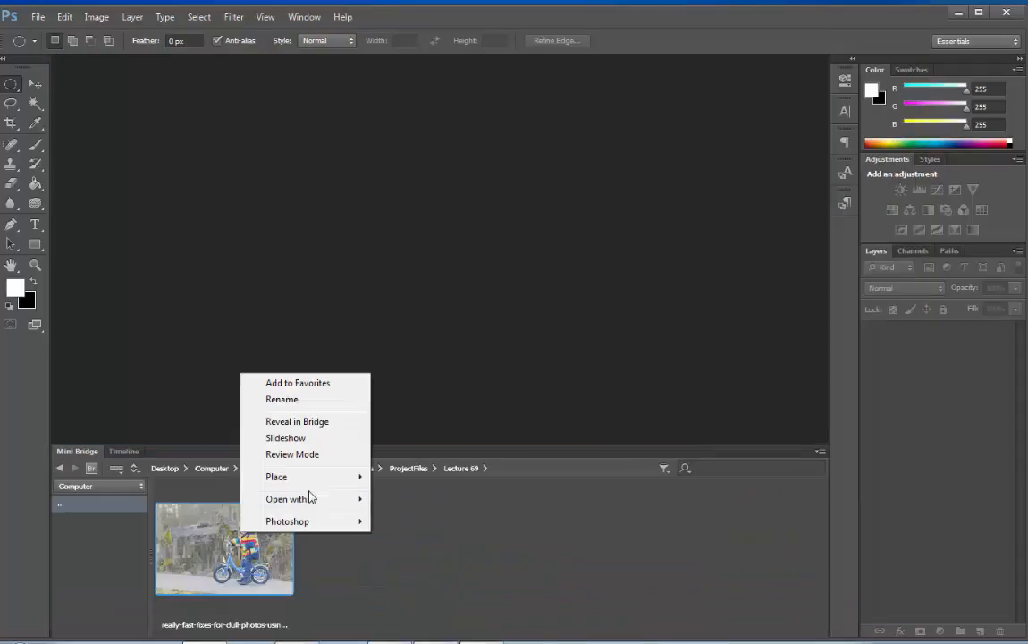
mouse_move(312, 498)
click(398, 519)
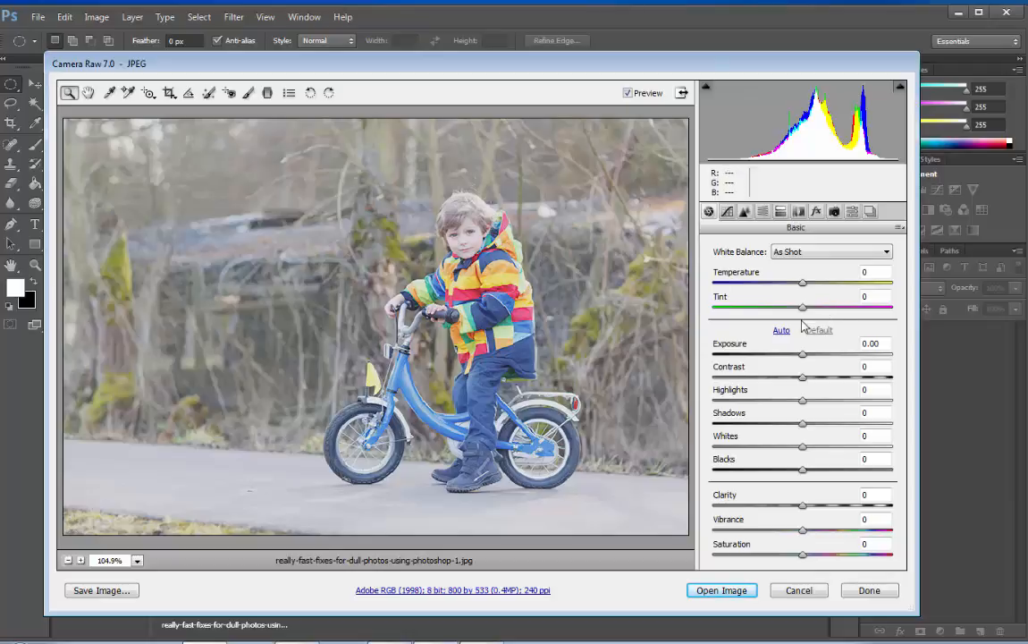
Step: Try the automatic tone adjustments on the bicycle photo and restore the default tone values
click(138, 560)
click(133, 540)
click(782, 331)
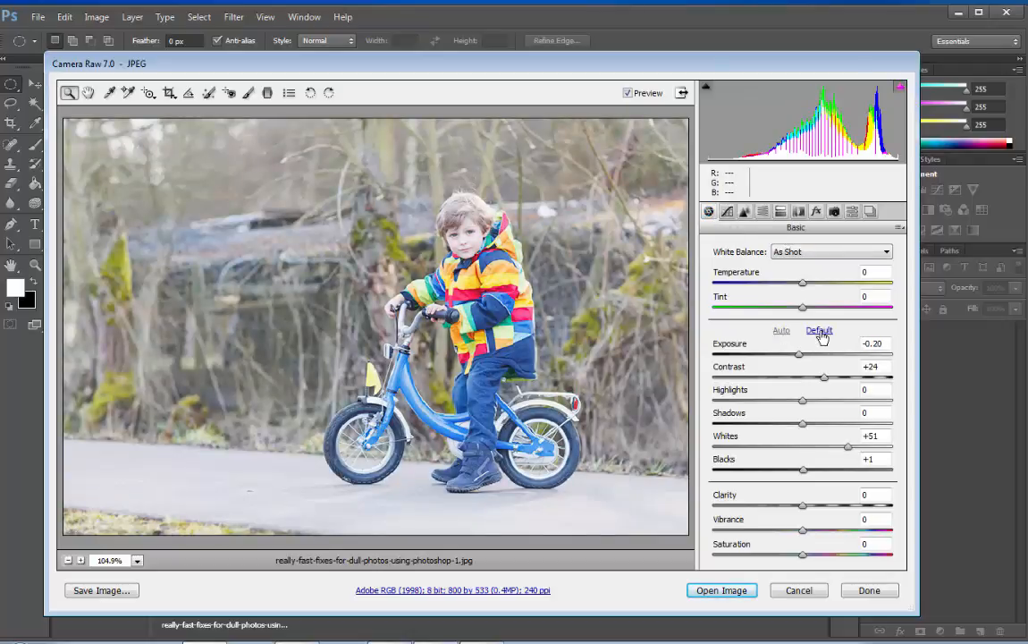
click(820, 331)
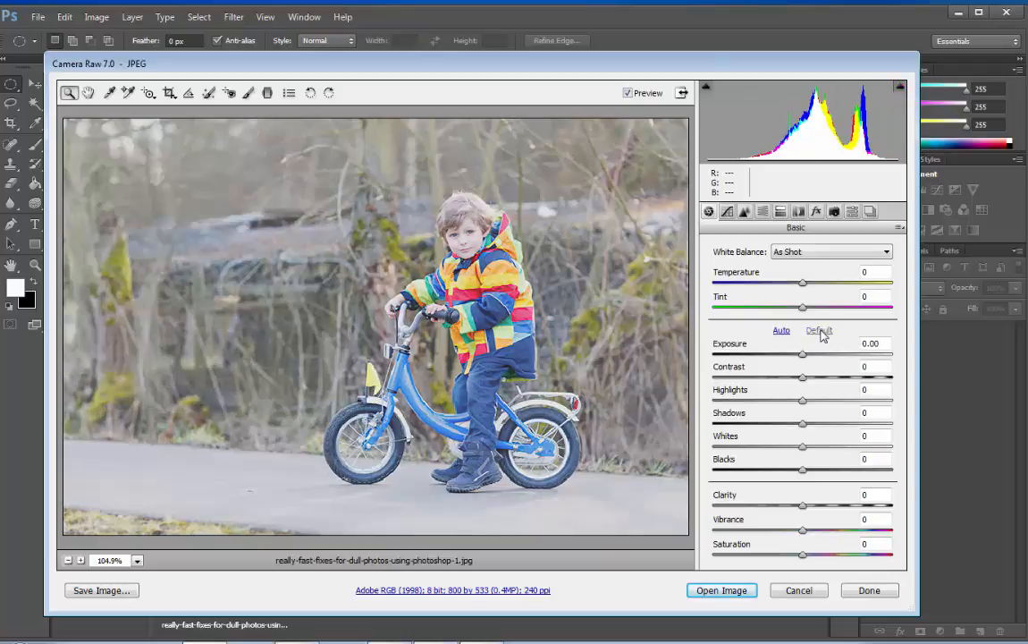
Step: Set Temperature -2, Tint +8, Exposure -0.45, Contrast +33, Highlights +20, Shadows -30, Whites +13, Blacks -38, Clarity +20, Vibrance -21 and Saturation +23
drag(803, 287, 793, 310)
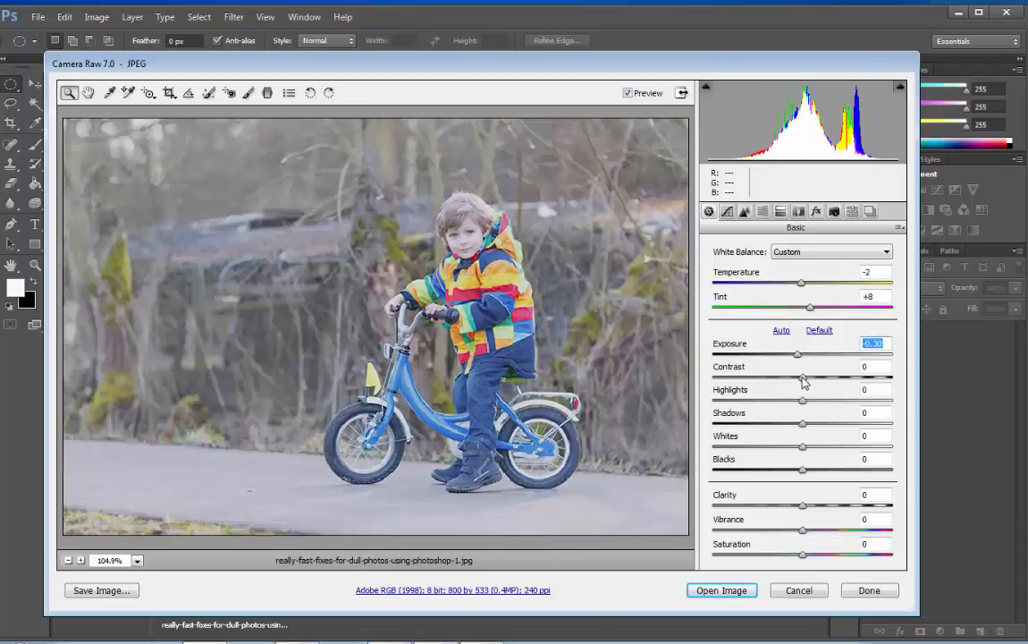
drag(803, 379, 775, 426)
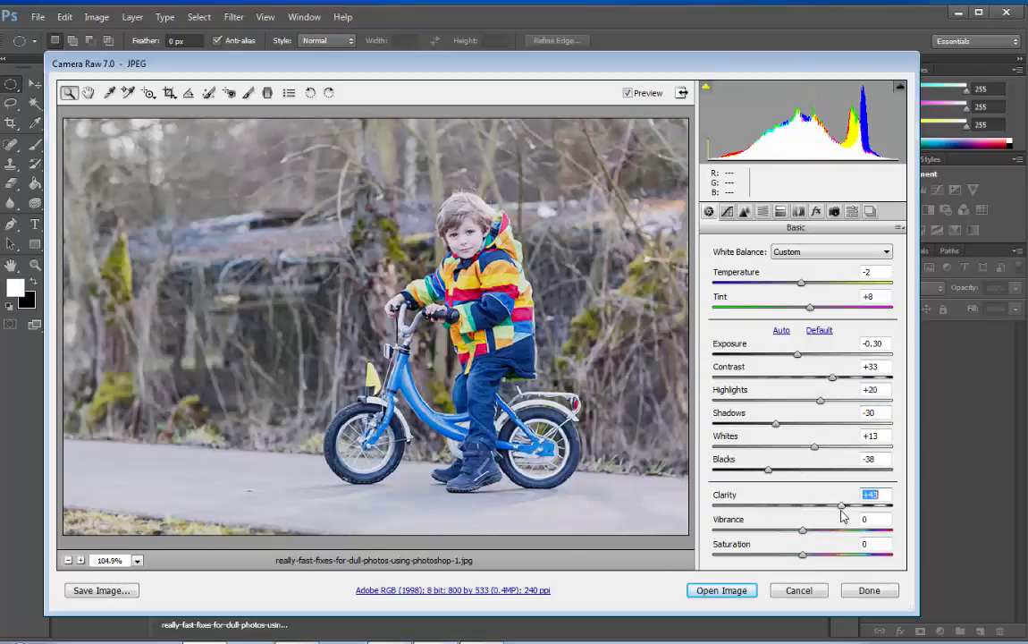
drag(846, 511, 820, 519)
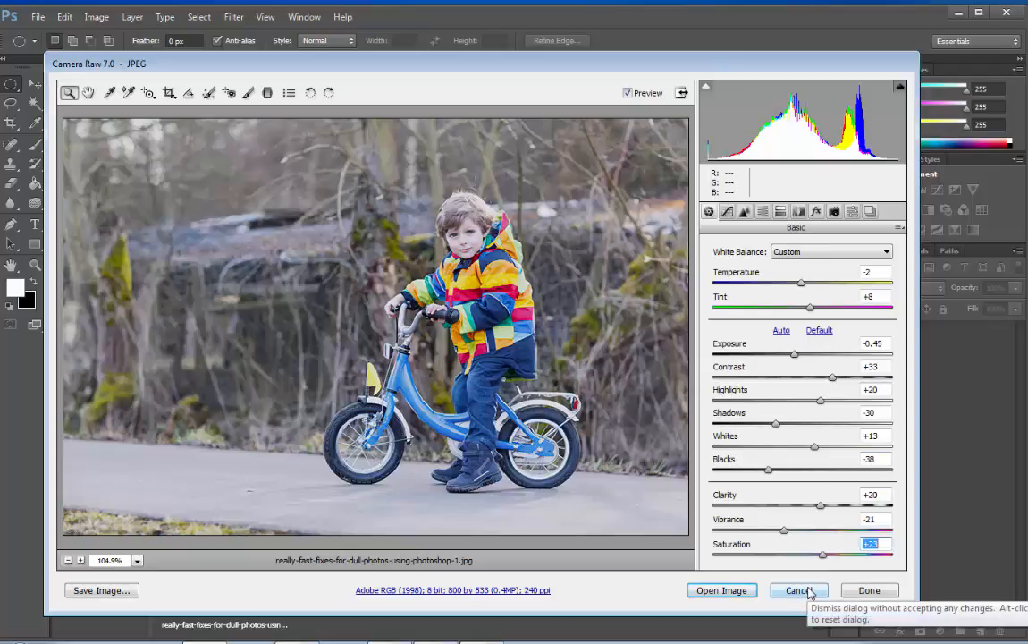
Step: Reset all Camera Raw adjustments on the bicycle photo and undo the reset
key(alt)
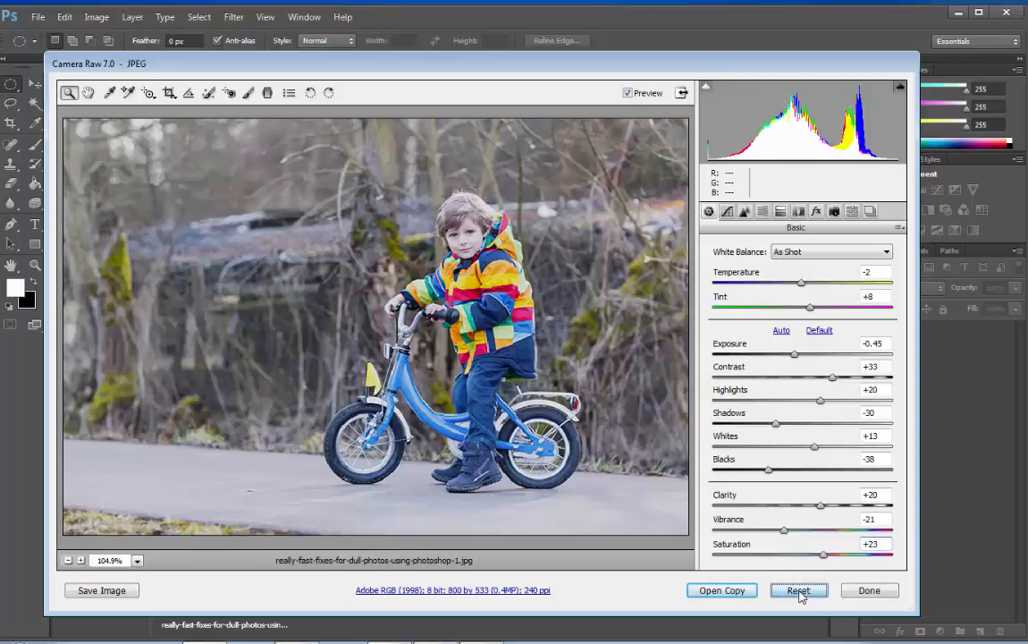
alt+click(800, 592)
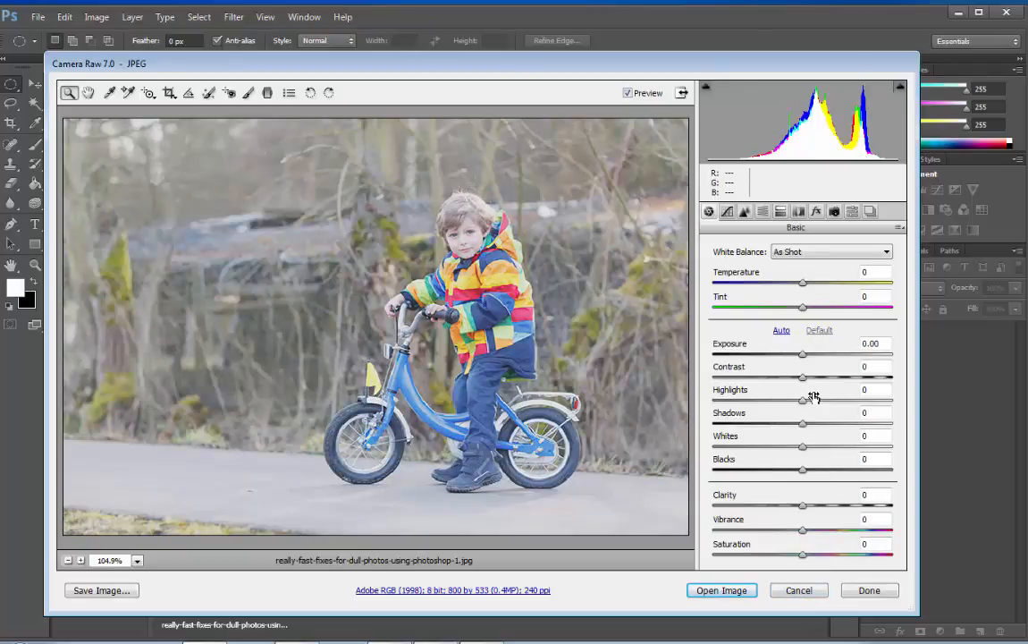
key(ctrl+z)
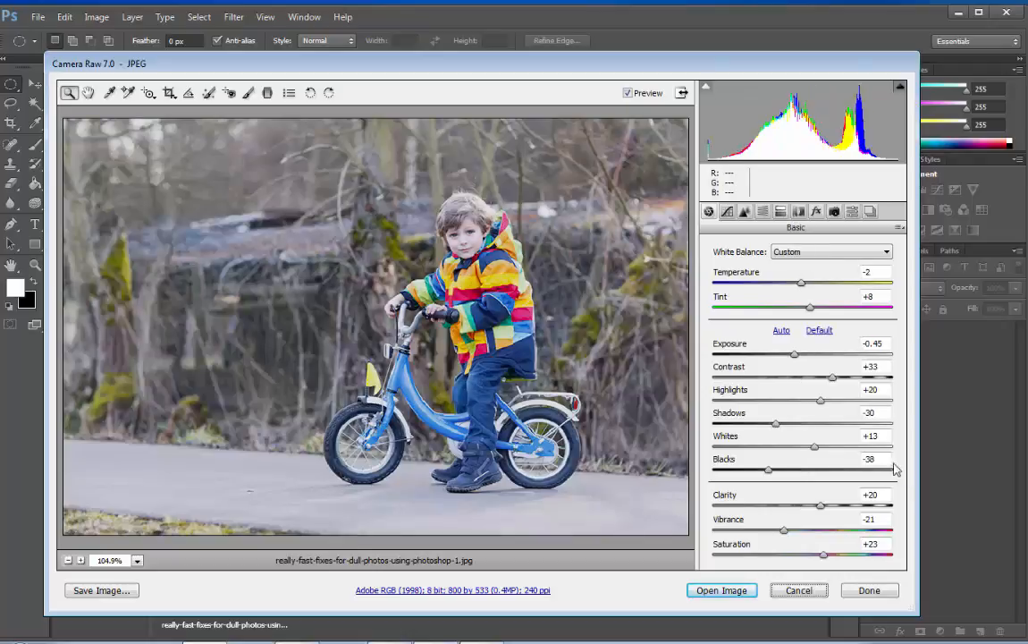
Step: Compare the photo with and without the adjustments using the preview, and set Exposure to -0.40
click(628, 93)
click(627, 93)
click(628, 93)
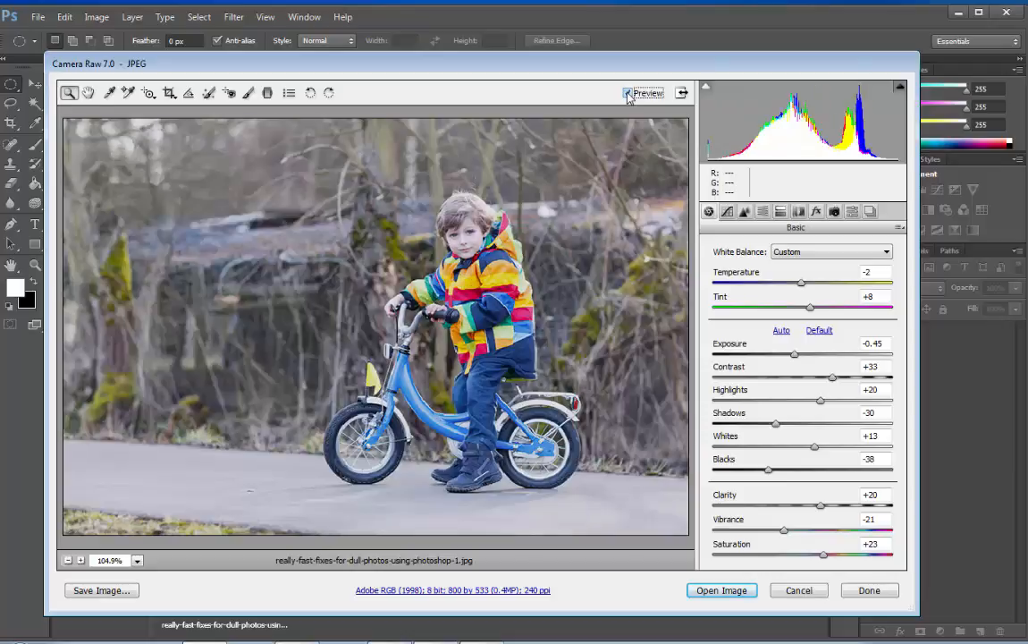
click(627, 93)
click(627, 93)
mouse_move(797, 358)
mouse_down()
mouse_move(824, 362)
mouse_move(796, 358)
mouse_up()
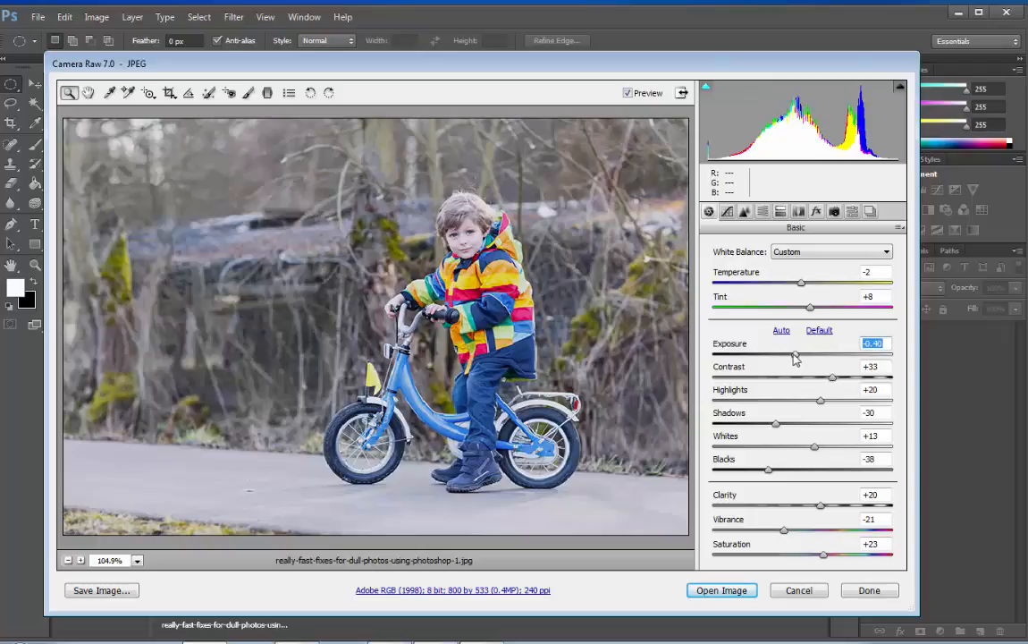